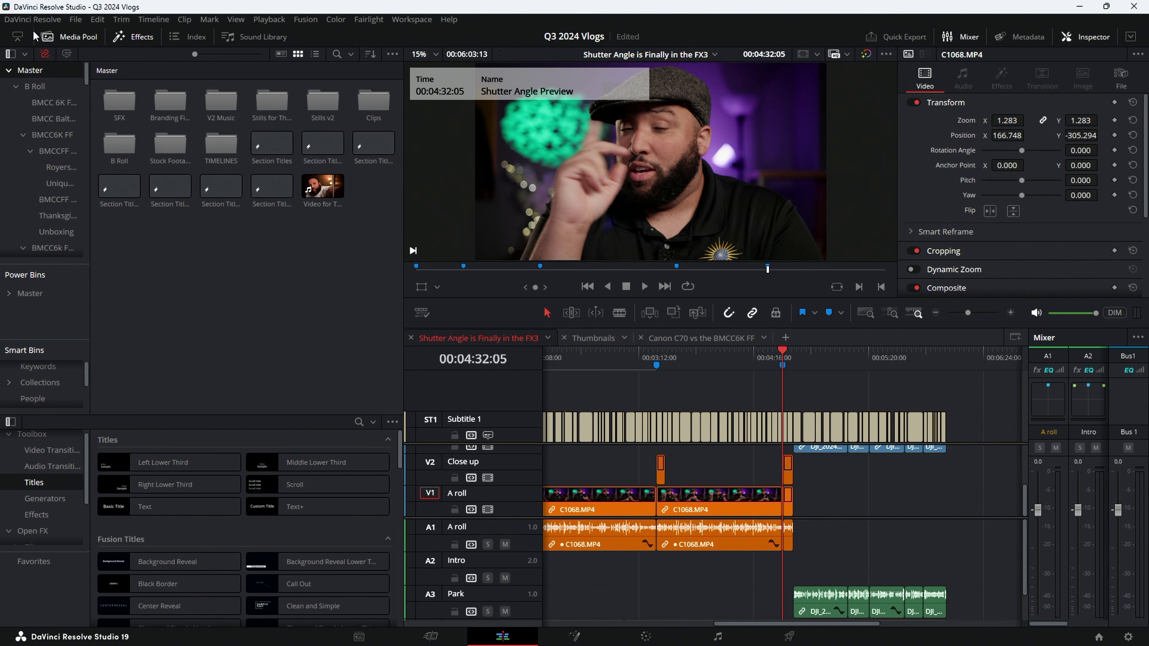
Open Project Settings for the Q3 2024 Vlogs project from the File menu
{"action": "left_click", "coordinate": [33, 22]}
{"action": "mouse_move", "coordinate": [75, 19]}
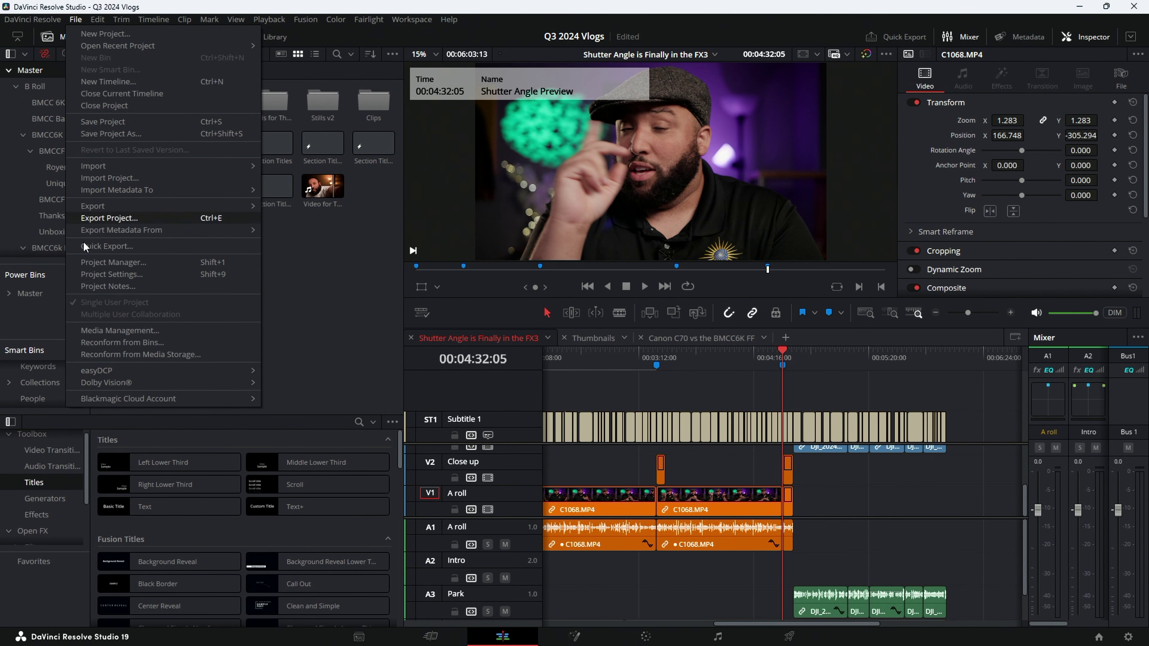
{"action": "left_click", "coordinate": [99, 273]}
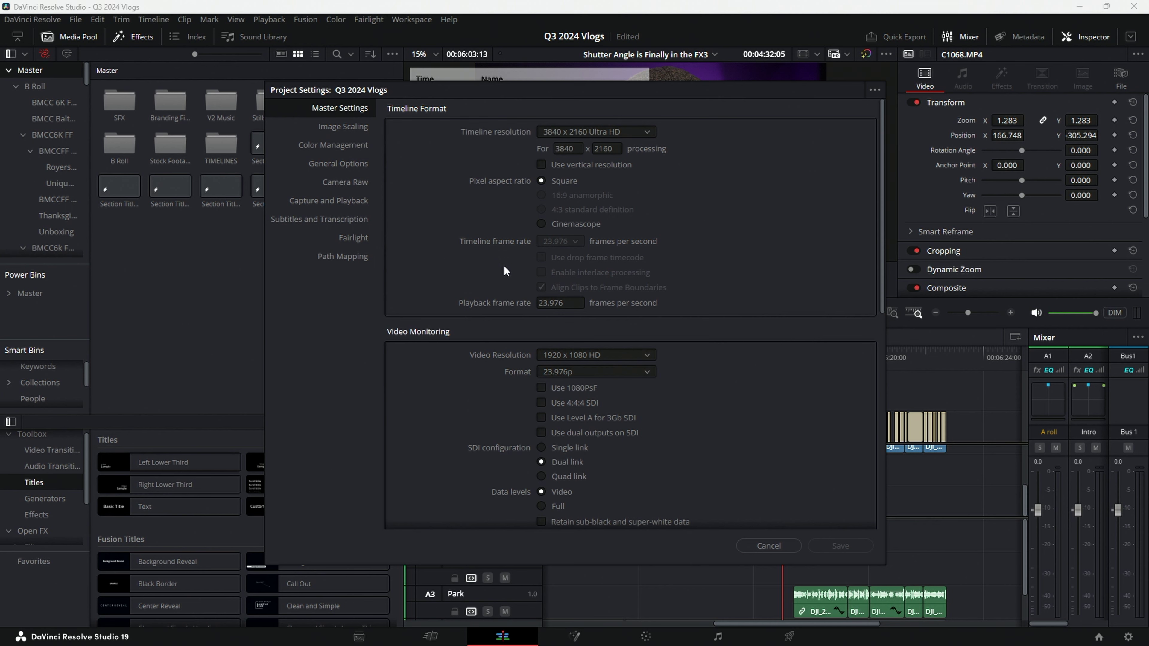
Review the 4K Master Settings, then switch to the Image Scaling page
{"action": "scroll", "coordinate": [530, 188], "scroll_direction": "down", "scroll_amount": 5}
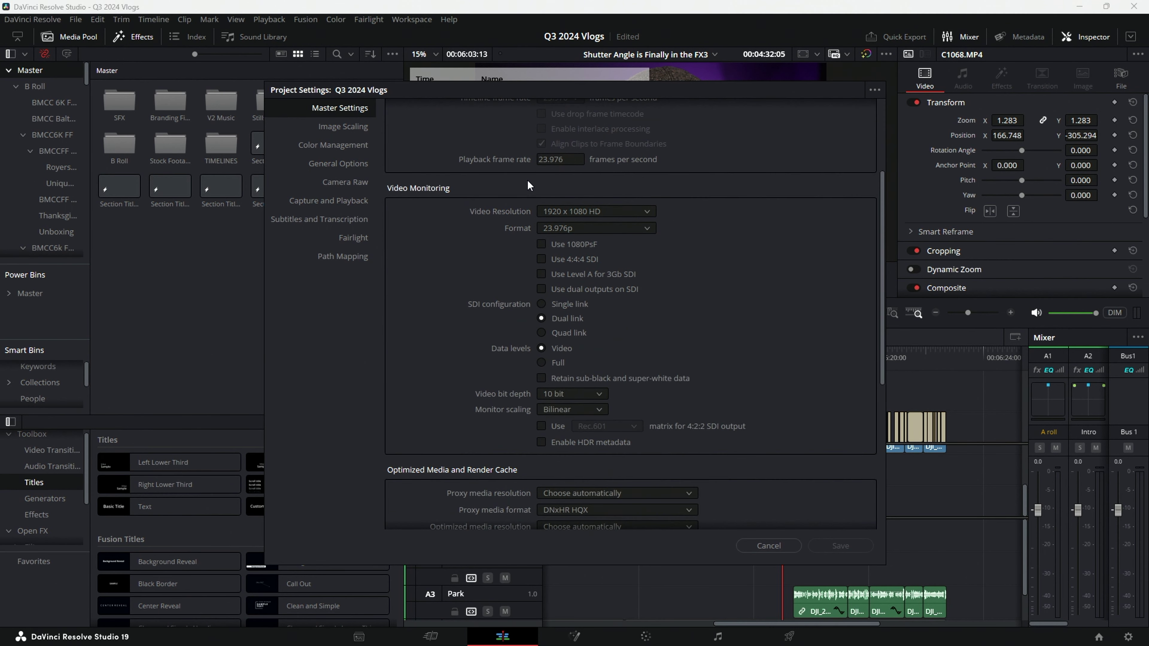
{"action": "scroll", "coordinate": [544, 291], "scroll_direction": "down", "scroll_amount": 5}
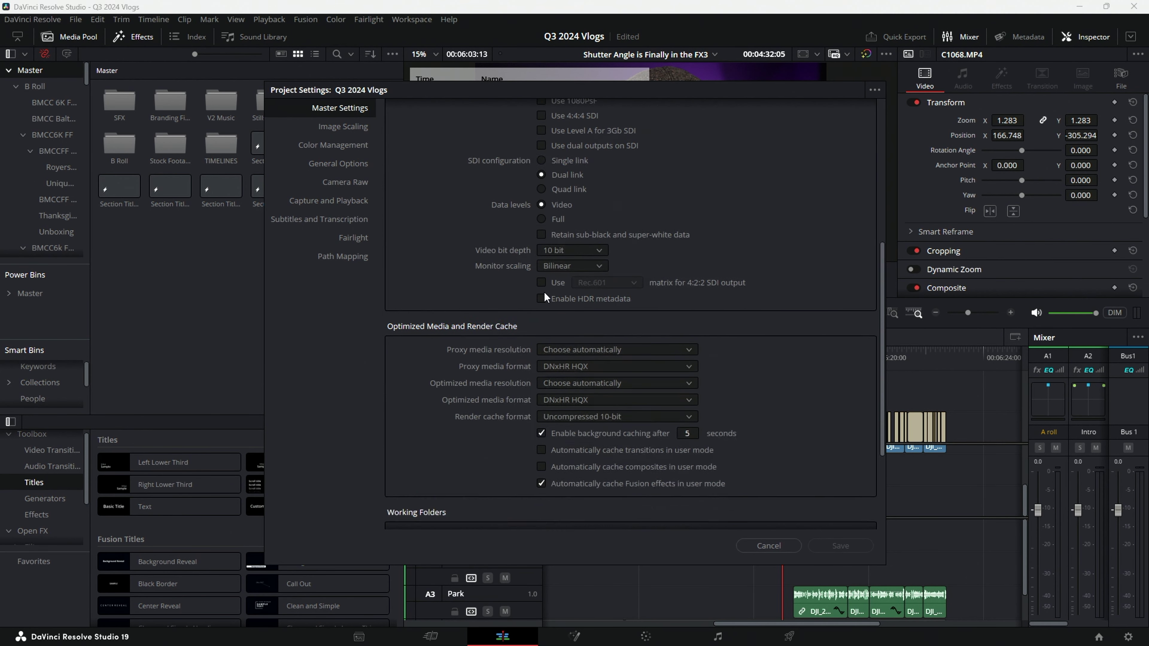
{"action": "scroll", "coordinate": [542, 301], "scroll_direction": "up", "scroll_amount": 5}
{"action": "scroll", "coordinate": [541, 302], "scroll_direction": "down", "scroll_amount": 7}
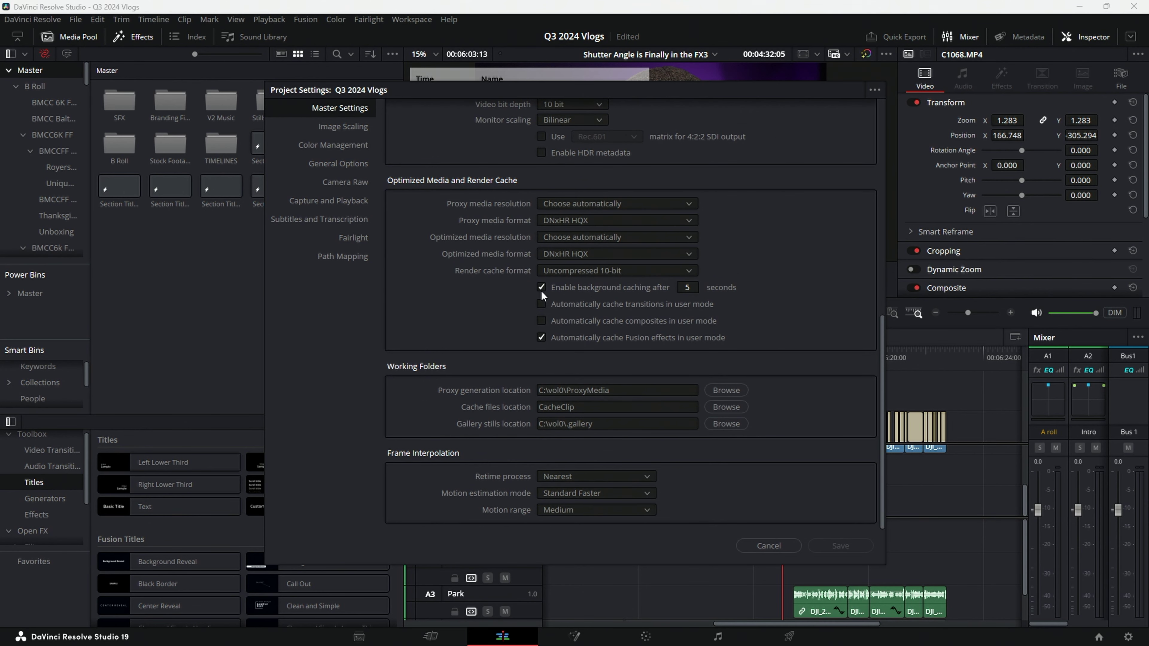
{"action": "scroll", "coordinate": [547, 326], "scroll_direction": "up", "scroll_amount": 12}
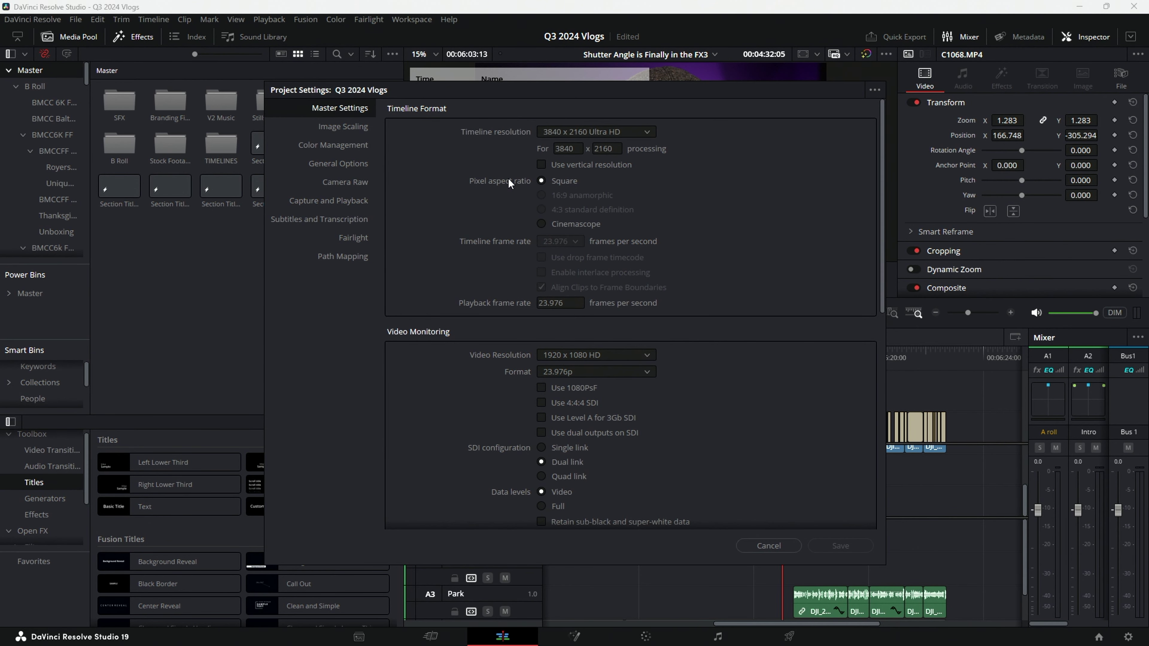
{"action": "left_click", "coordinate": [333, 126]}
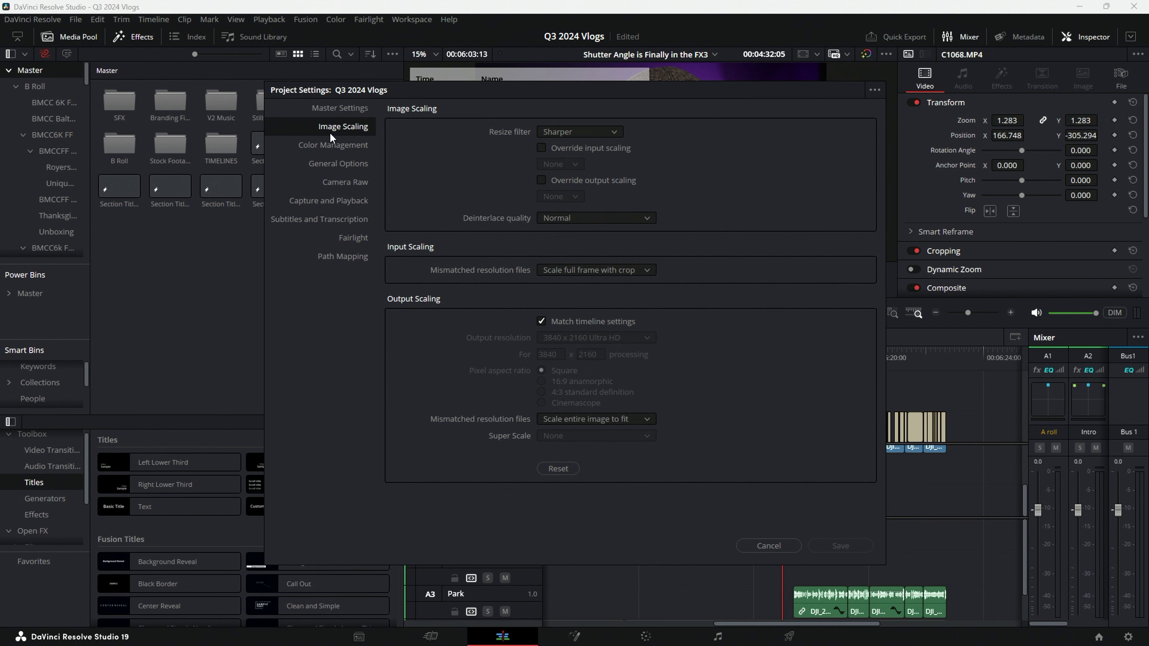
Check Color Management for Rec.709-A output, then cancel Project Settings without saving
{"action": "left_click", "coordinate": [333, 143]}
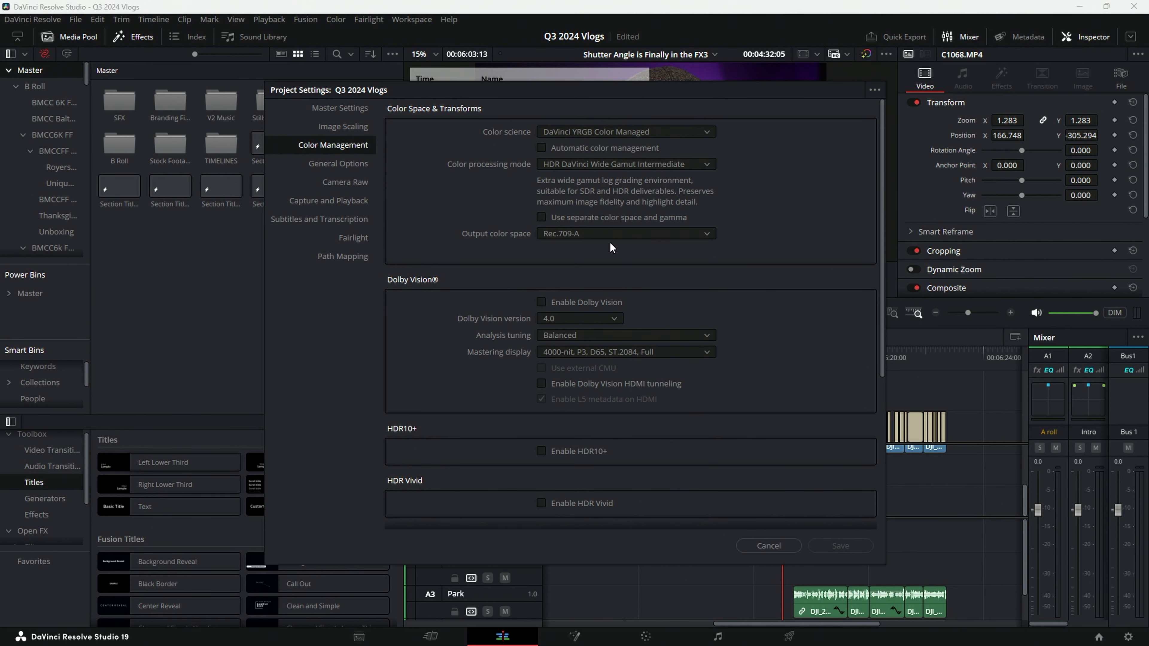
{"action": "scroll", "coordinate": [603, 245], "scroll_direction": "down", "scroll_amount": 5}
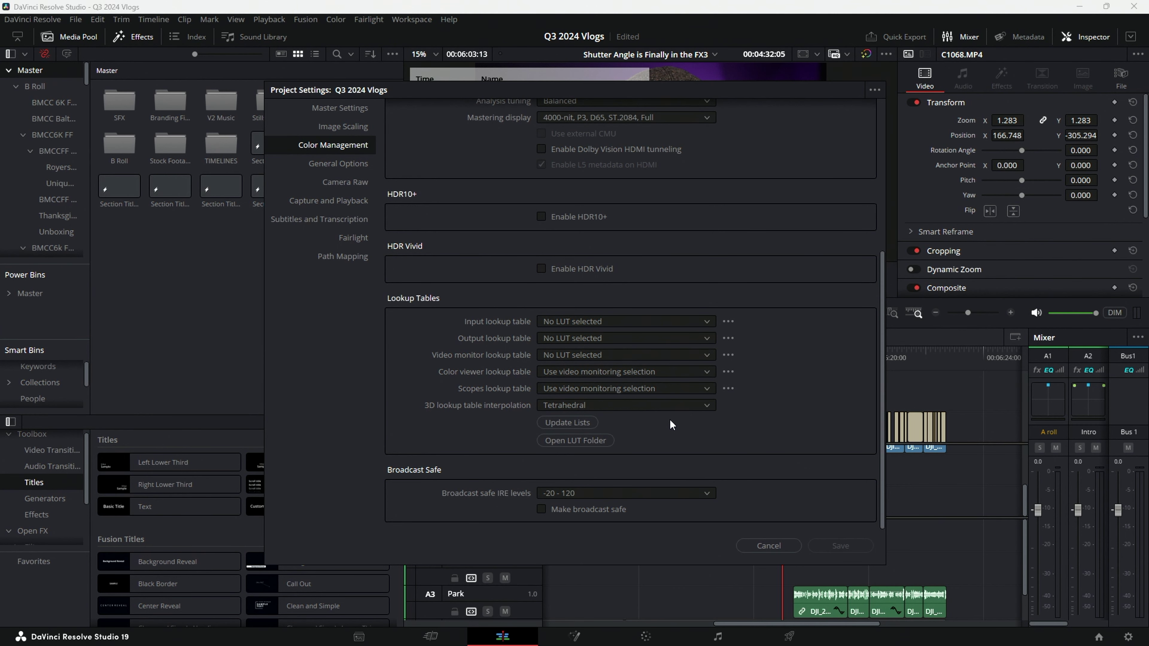
{"action": "scroll", "coordinate": [668, 421], "scroll_direction": "up", "scroll_amount": 6}
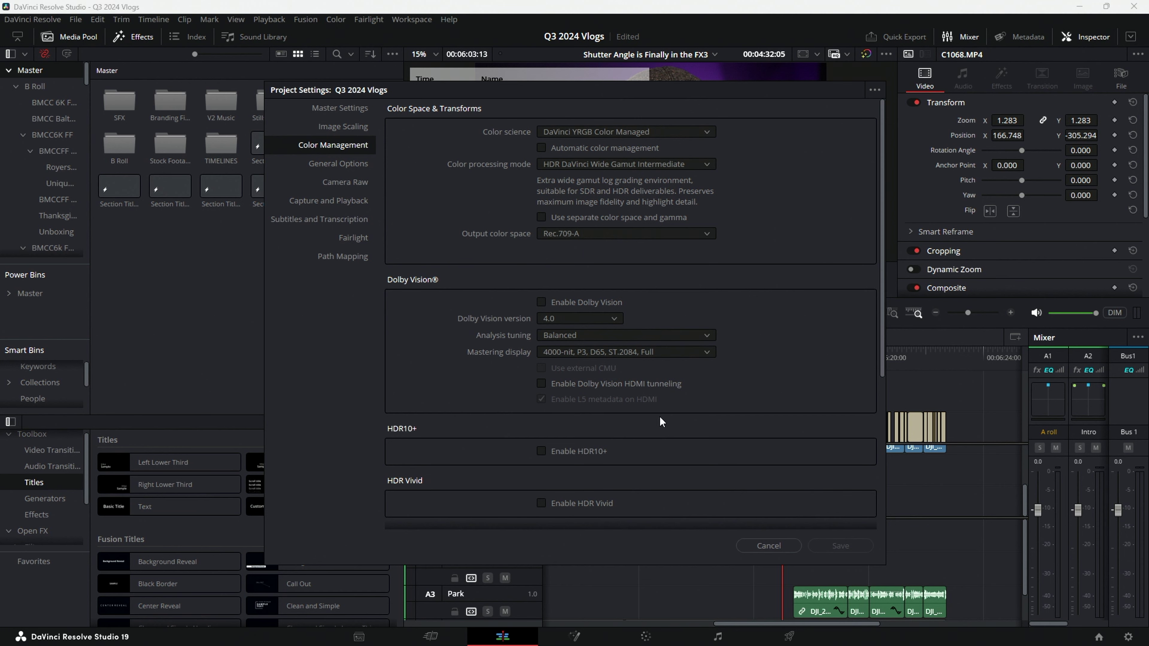
{"action": "left_click", "coordinate": [758, 548]}
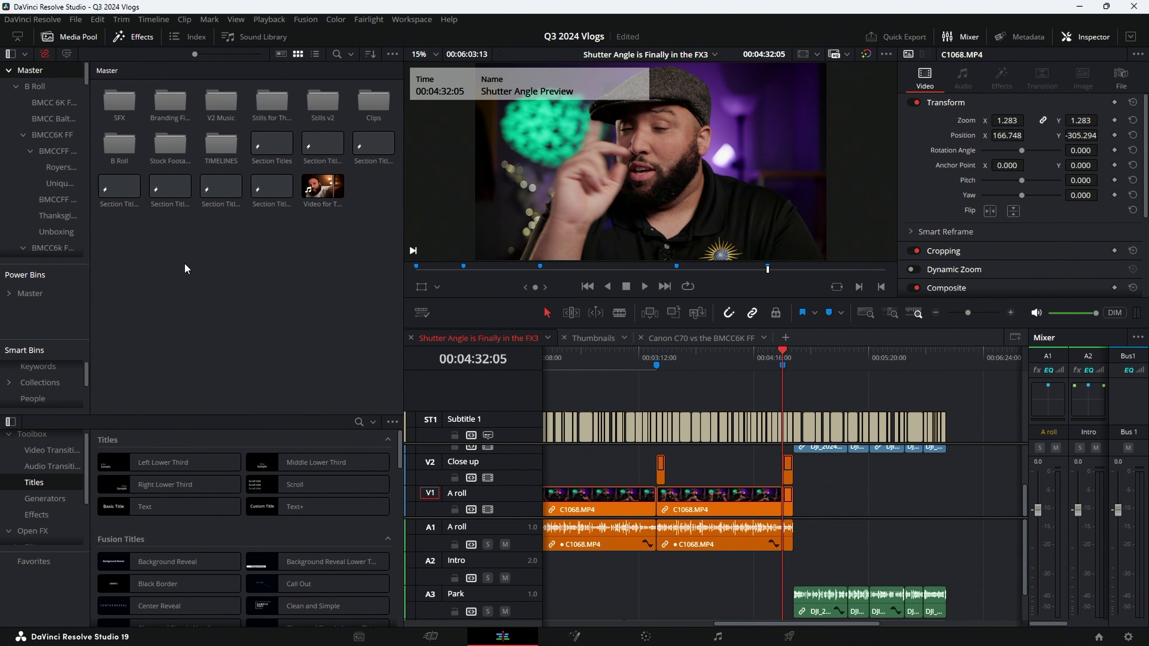
Open the TIMELINES bin and inspect a timeline's context menu without choosing anything
{"action": "scroll", "coordinate": [59, 206], "scroll_direction": "down", "scroll_amount": 5}
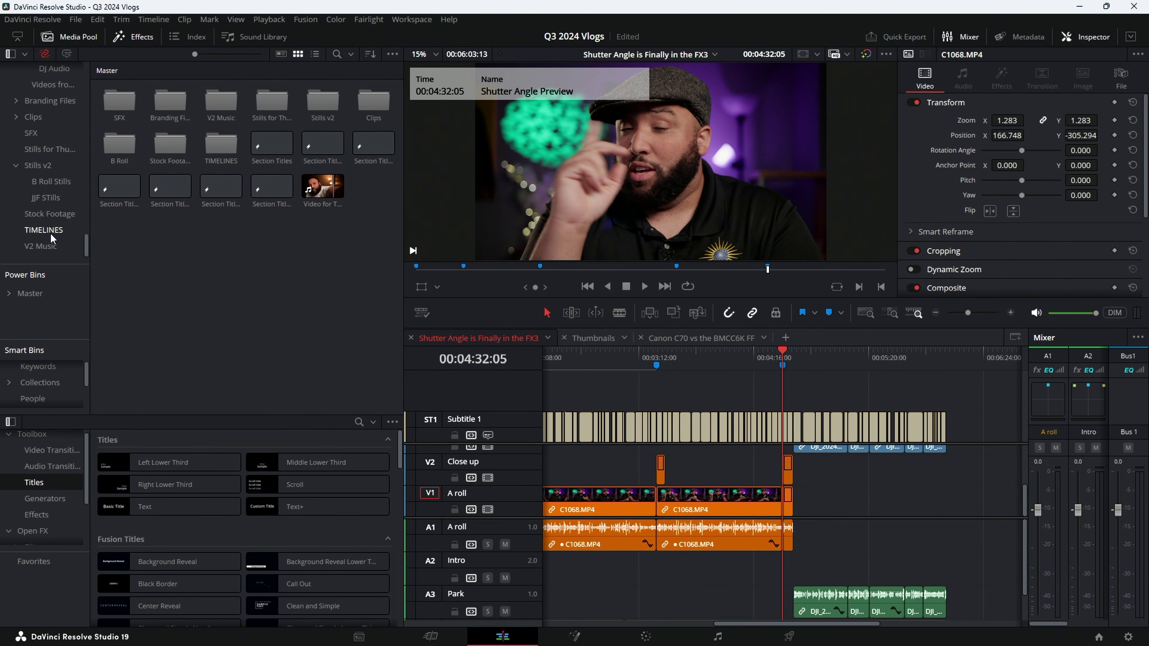
{"action": "left_click", "coordinate": [50, 230]}
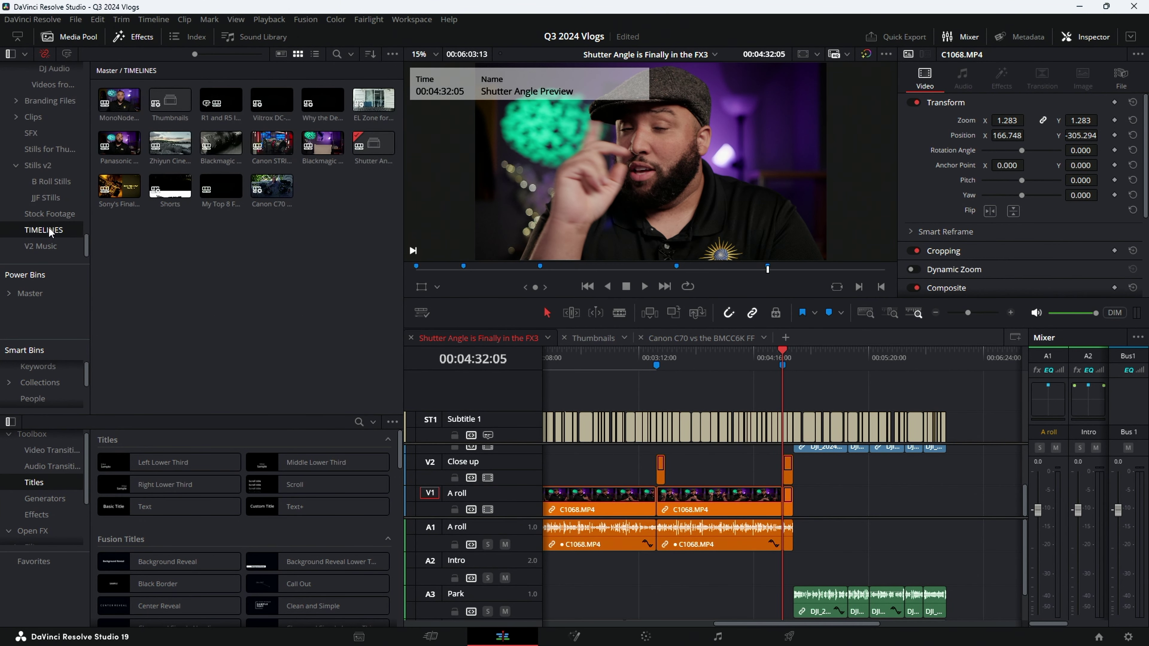
{"action": "left_click", "coordinate": [210, 151]}
{"action": "right_click", "coordinate": [210, 151]}
{"action": "mouse_move", "coordinate": [274, 160]}
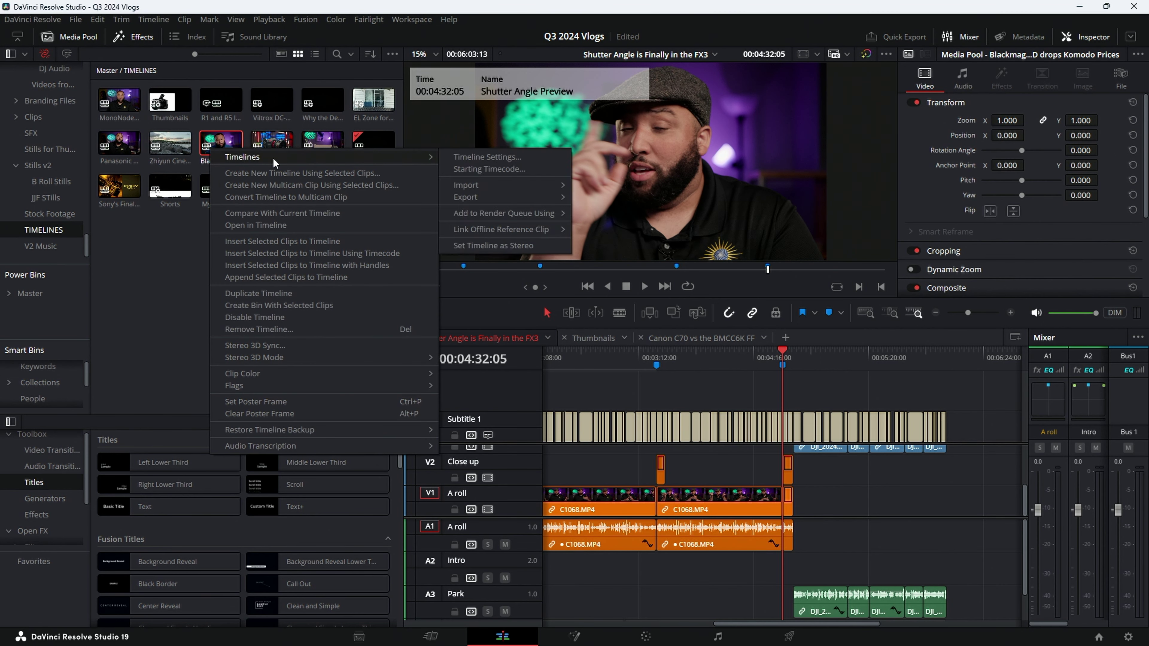
{"action": "left_click", "coordinate": [209, 155]}
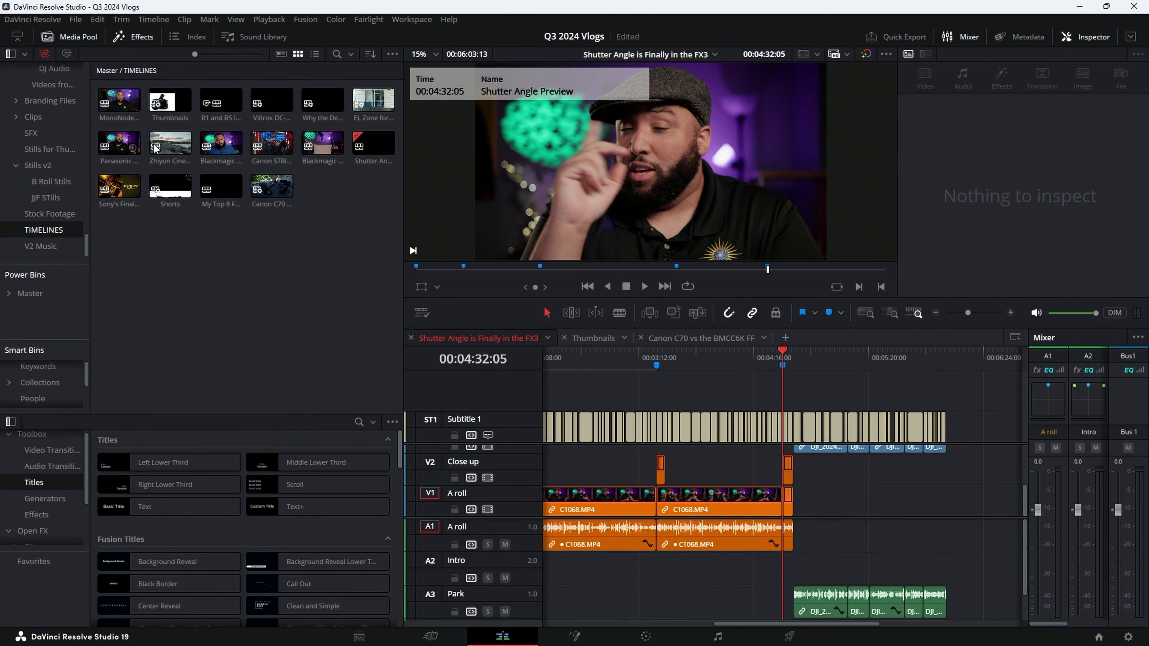
Start a new timeline, Timeline 19, from the bin's empty-area context menu
{"action": "right_click", "coordinate": [224, 264]}
{"action": "mouse_move", "coordinate": [294, 271]}
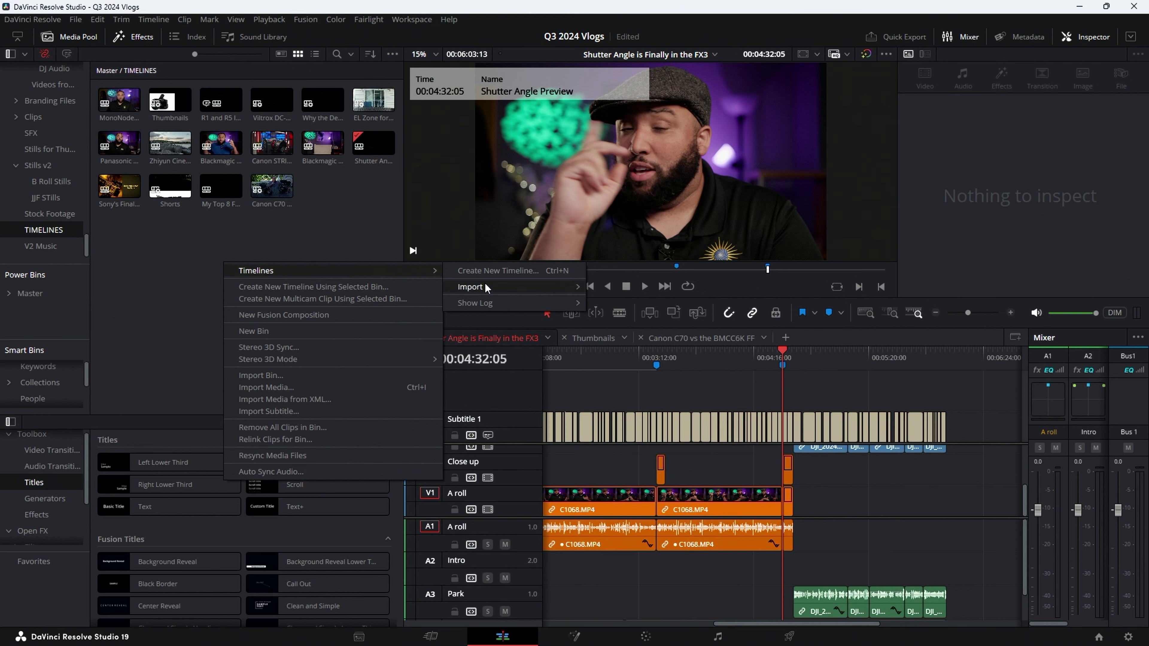
{"action": "left_click", "coordinate": [502, 271]}
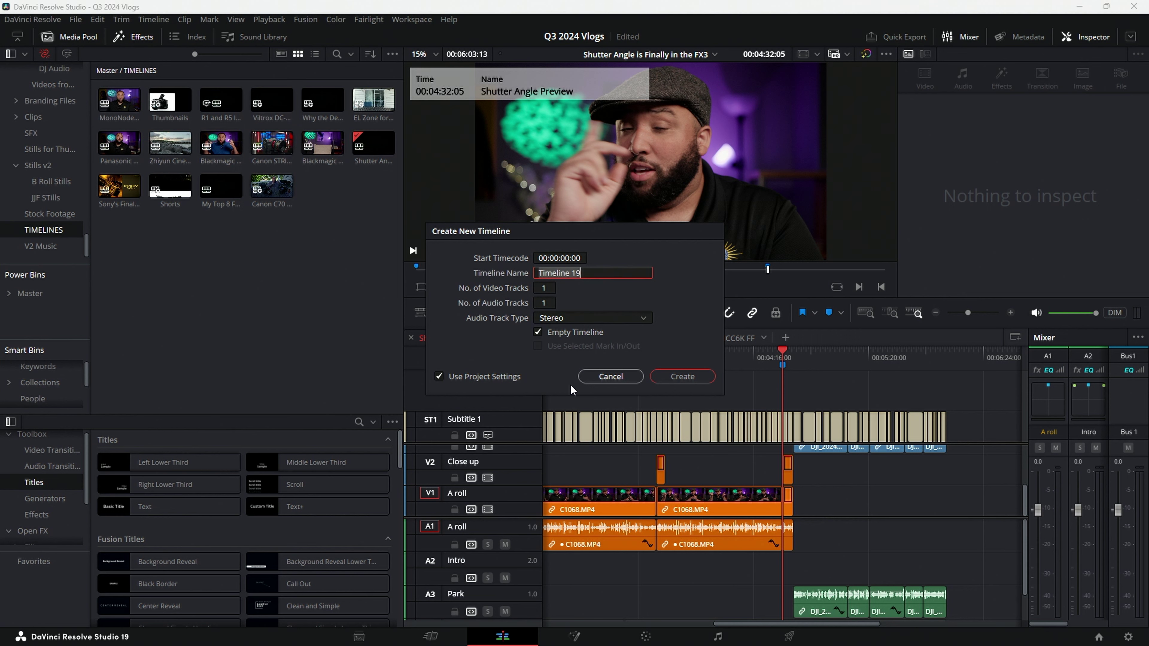
Uncheck Use Project Settings, try vertical resolution under Format, then cancel the new timeline
{"action": "left_click", "coordinate": [438, 376]}
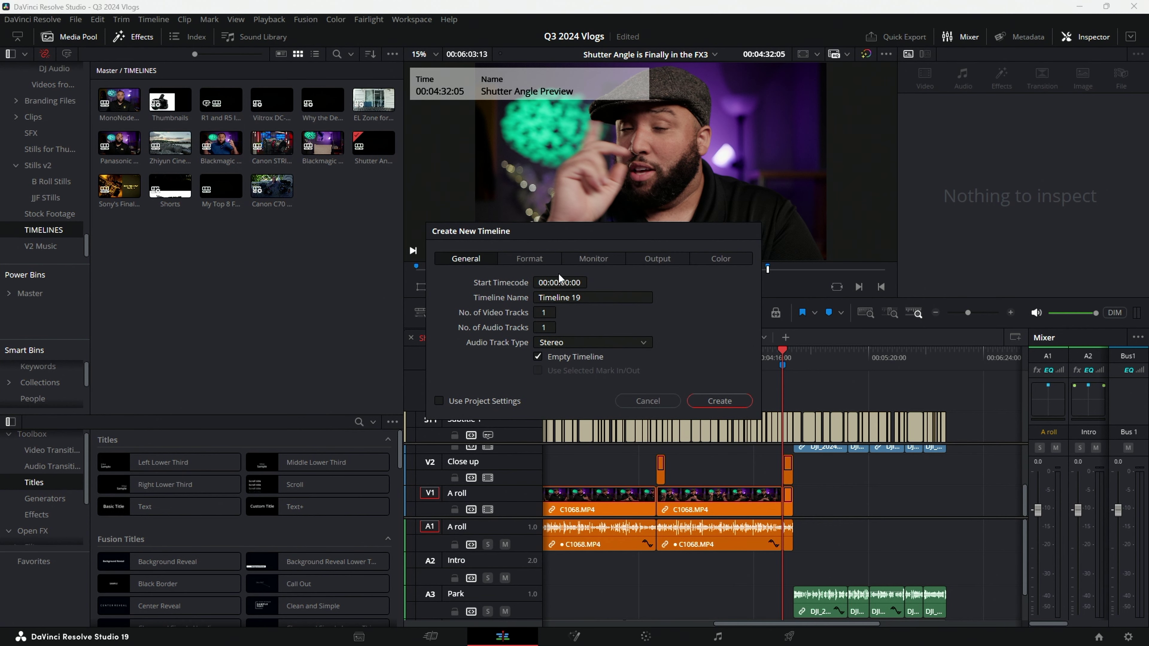
{"action": "left_click", "coordinate": [534, 264]}
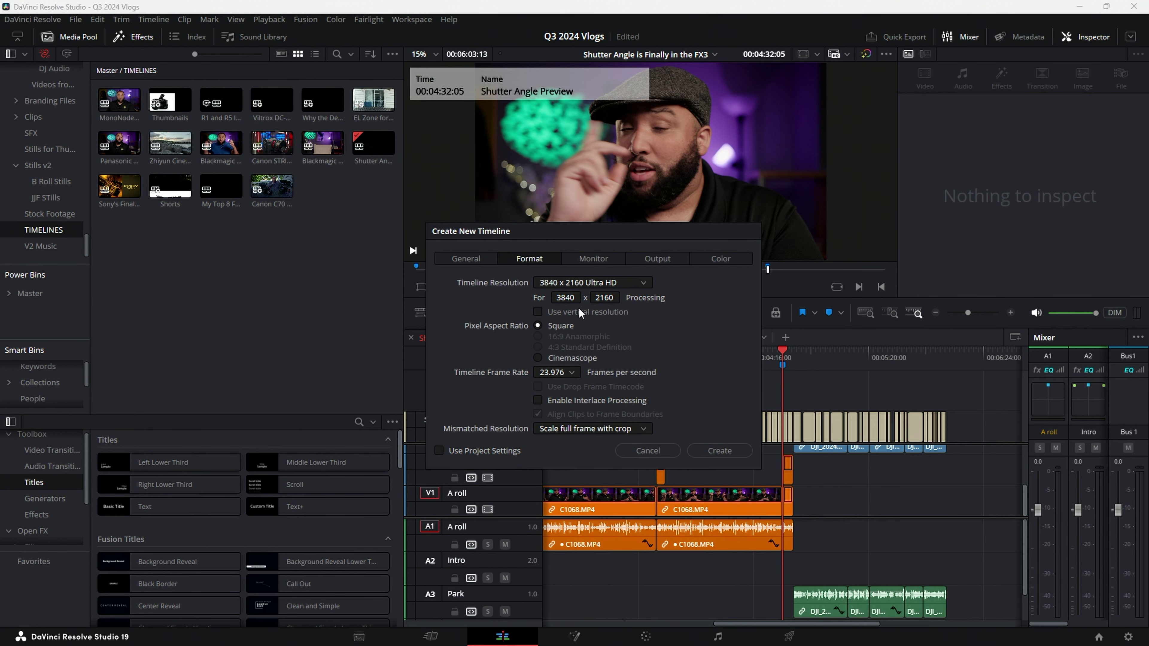
{"action": "left_click", "coordinate": [537, 311]}
{"action": "left_click", "coordinate": [643, 448]}
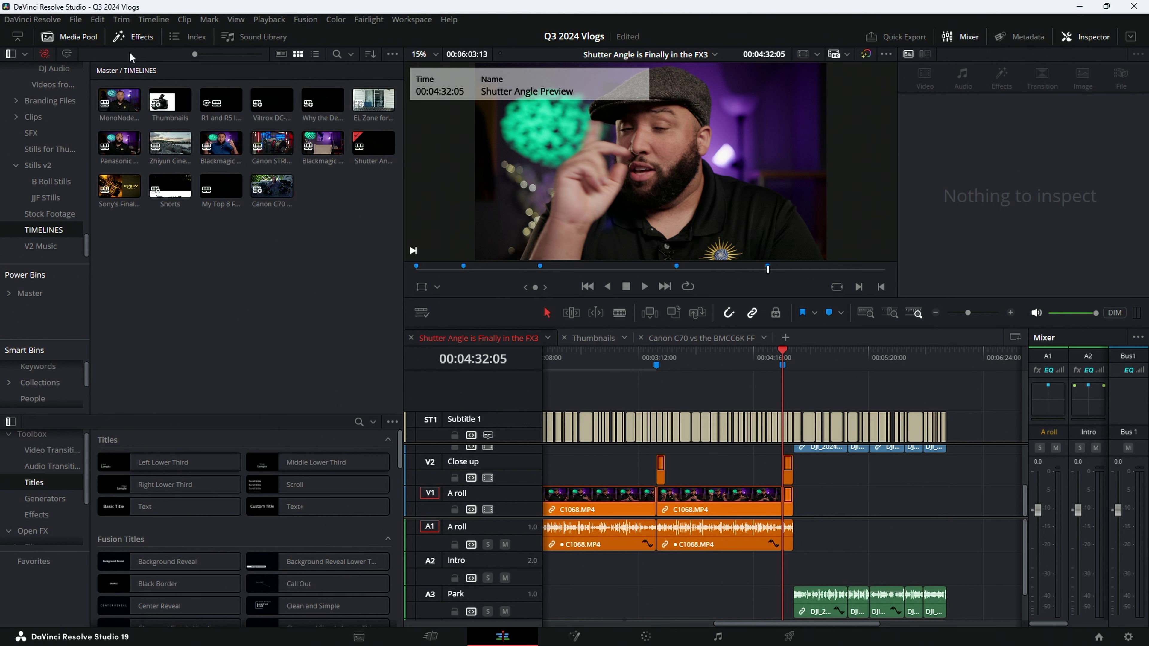
{"action": "left_click", "coordinate": [73, 28]}
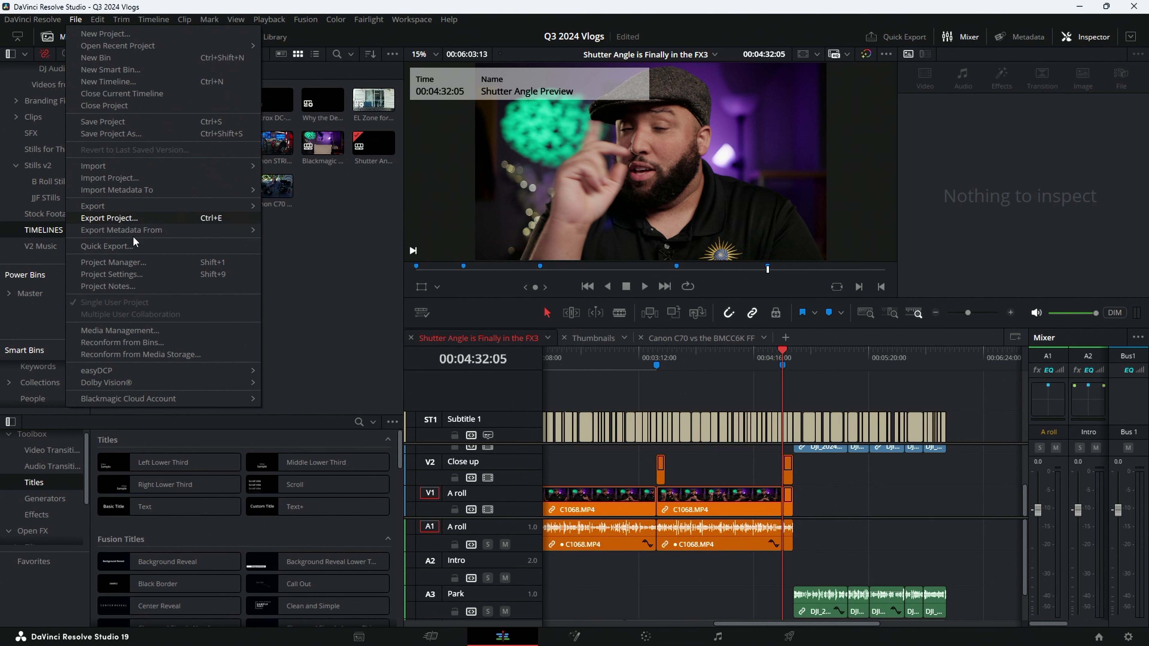
{"action": "left_click", "coordinate": [152, 269]}
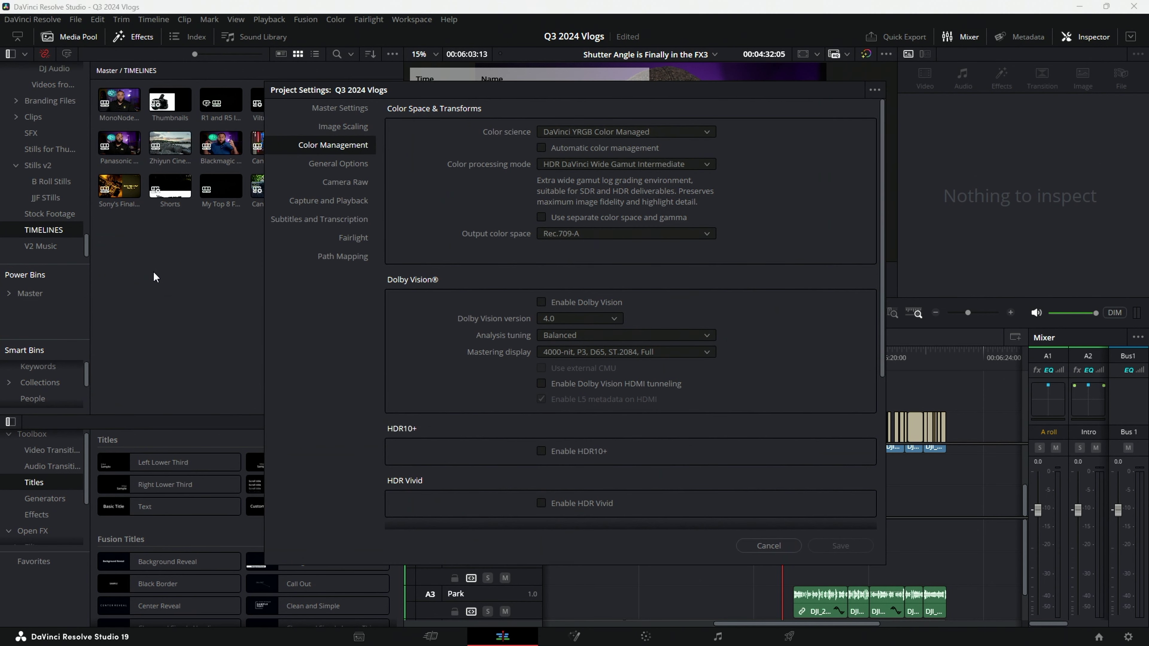
{"action": "left_click", "coordinate": [357, 110]}
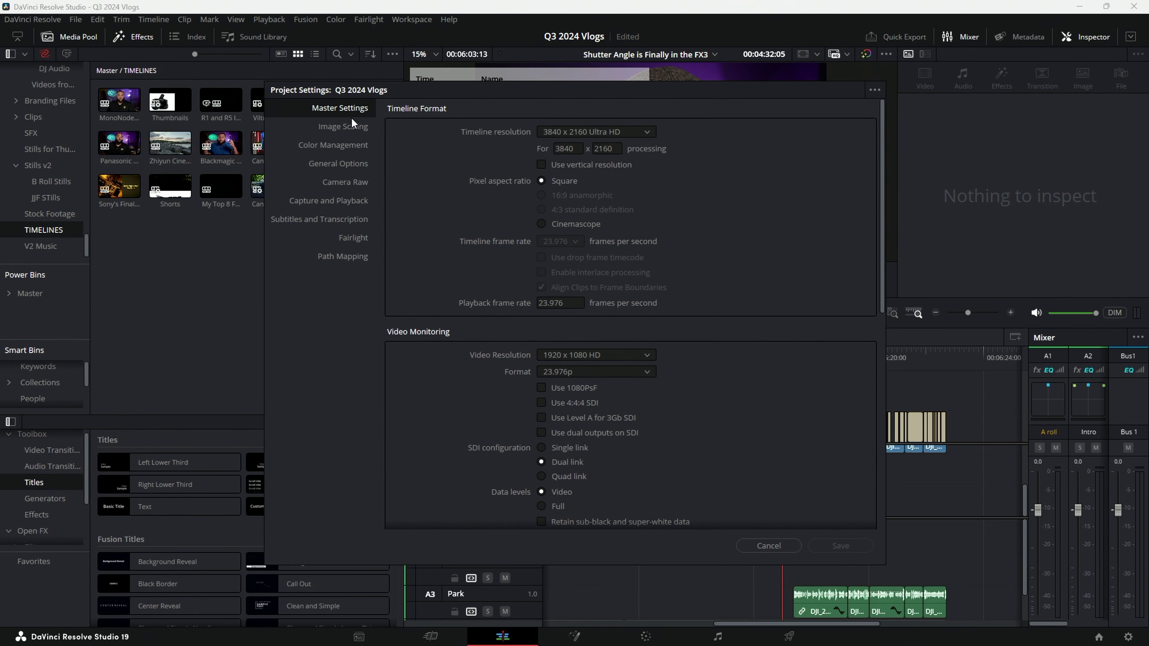
{"action": "left_click", "coordinate": [875, 91]}
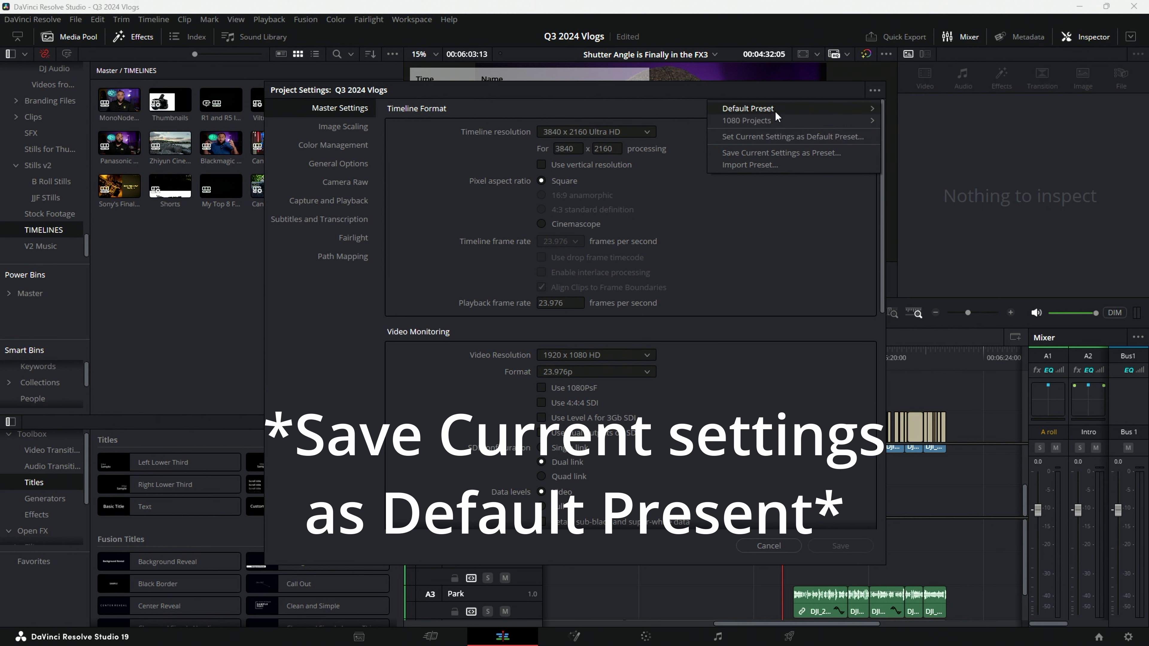
{"action": "mouse_move", "coordinate": [775, 110]}
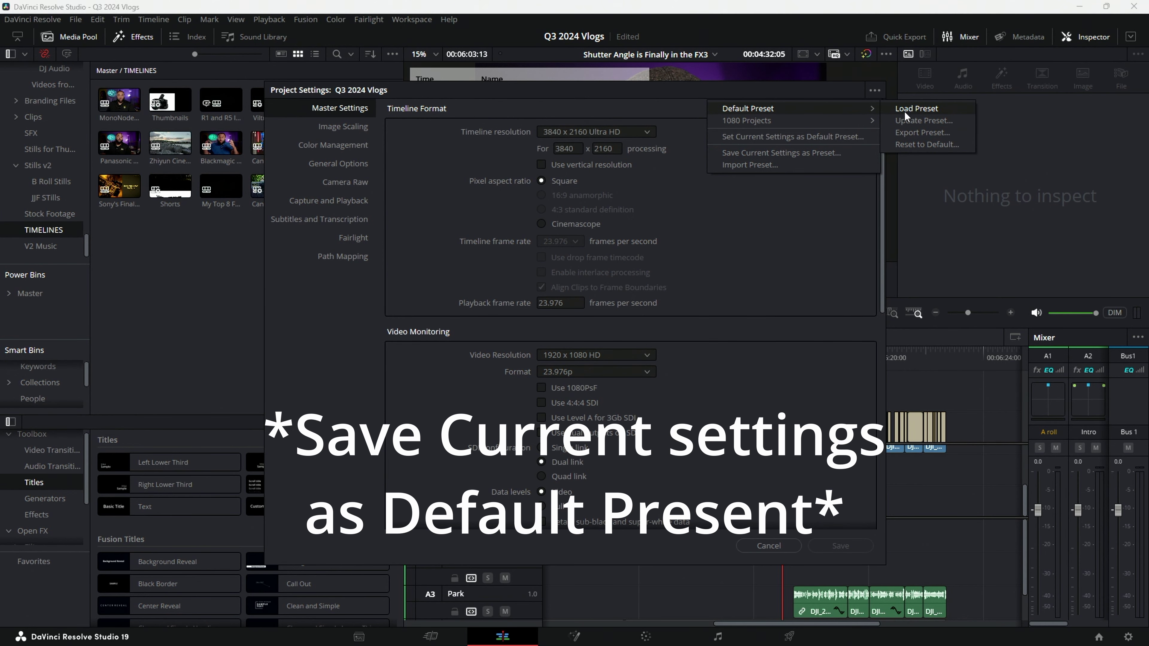
{"action": "left_click", "coordinate": [801, 344]}
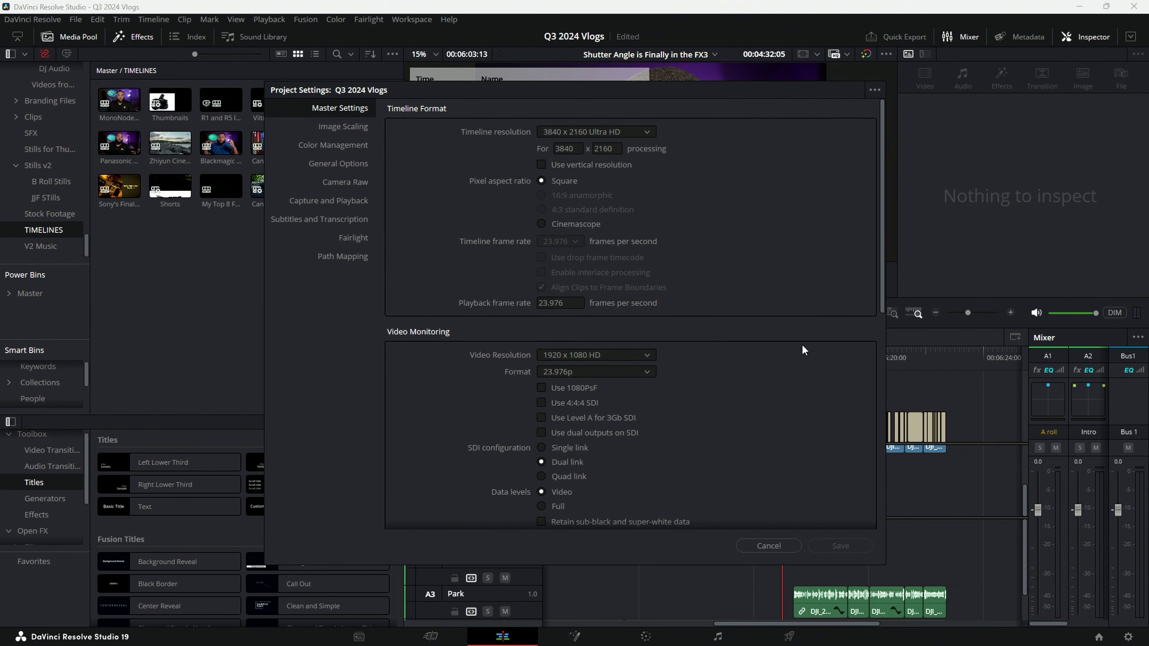
{"action": "left_click", "coordinate": [776, 546]}
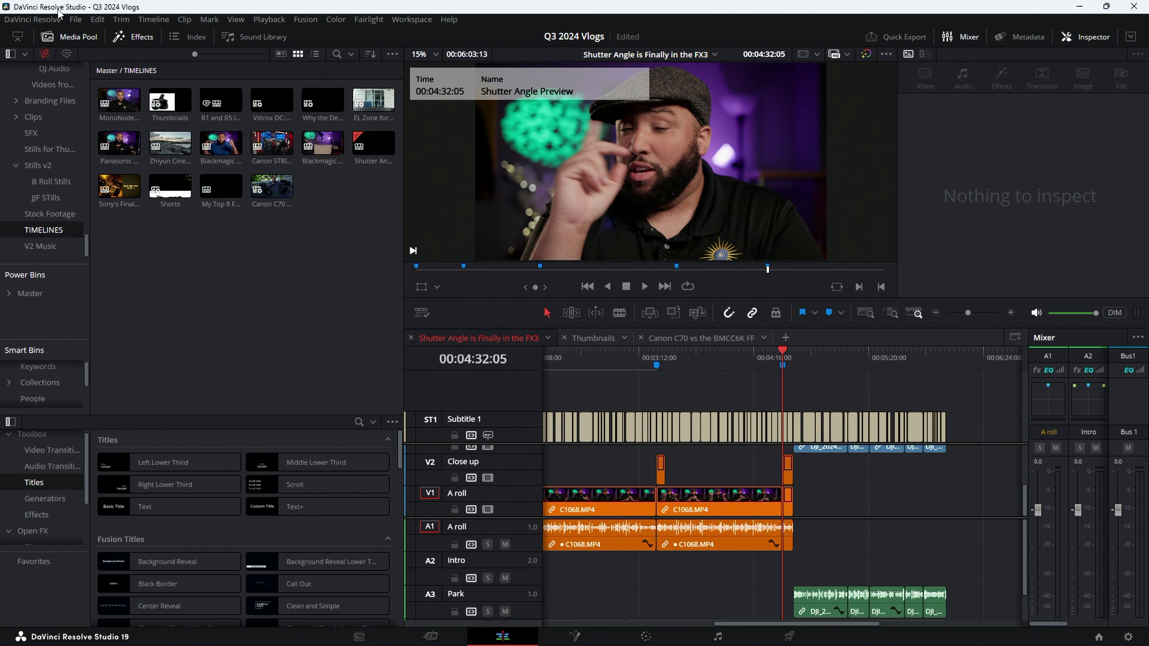
Create the empty project 'Resolve project settings test' from the File menu
{"action": "left_click", "coordinate": [58, 20]}
{"action": "mouse_move", "coordinate": [75, 19]}
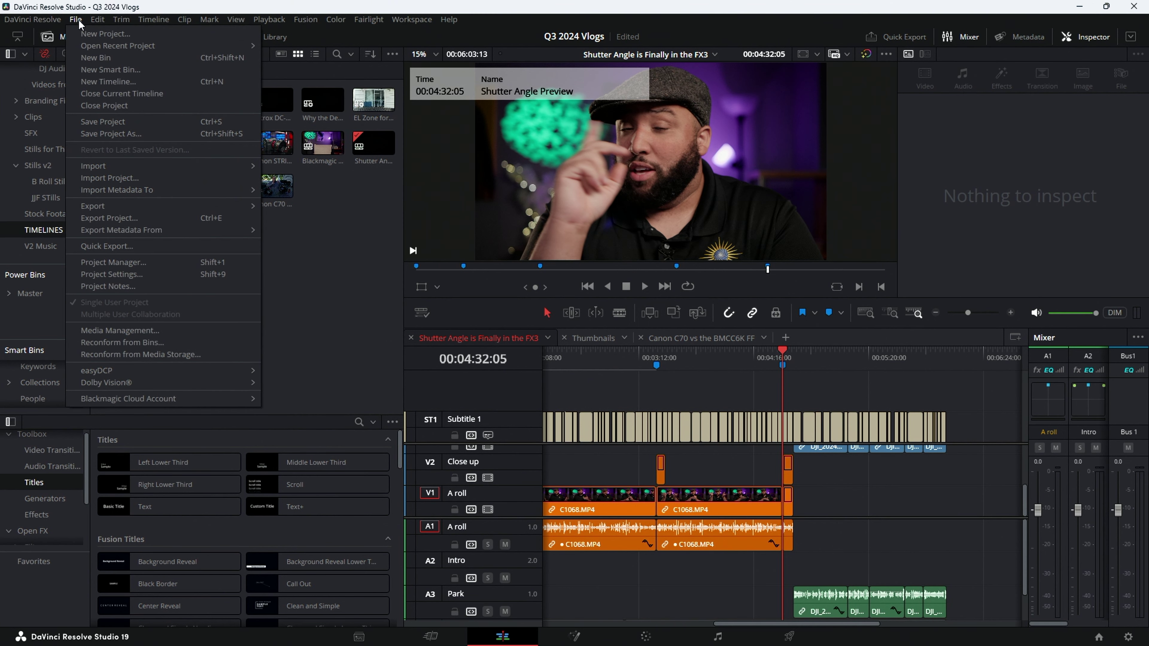
{"action": "left_click", "coordinate": [120, 274]}
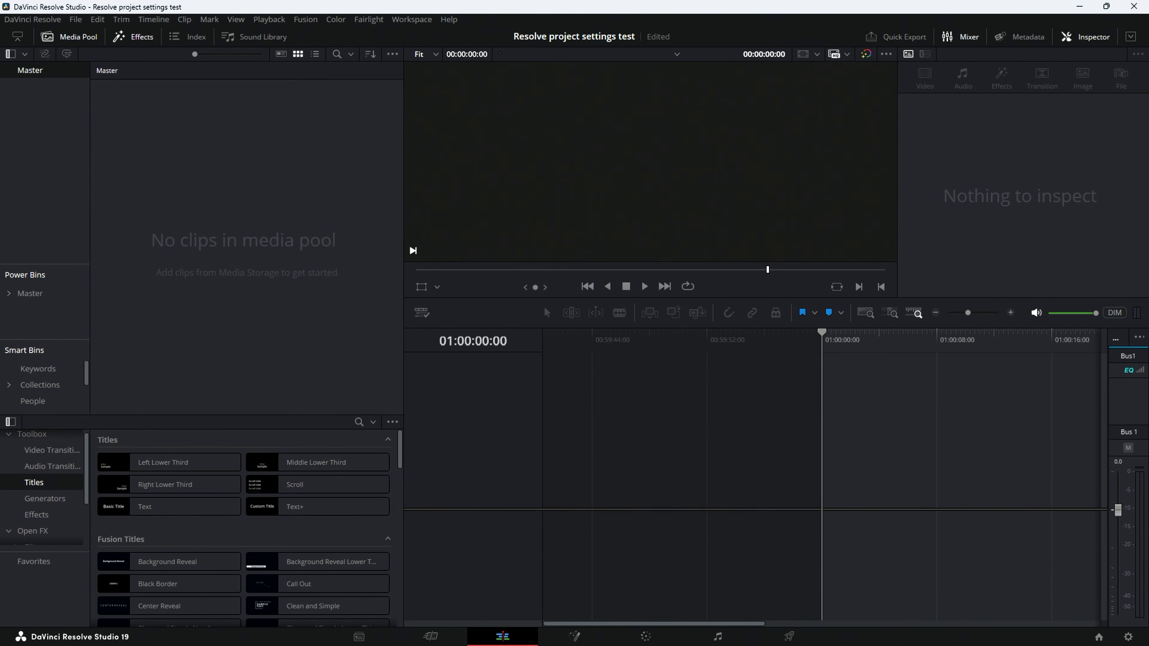
Open the new project's settings, check Master Settings, and view Color Management (DaVinci YRGB Color Managed)
{"action": "left_click", "coordinate": [75, 20]}
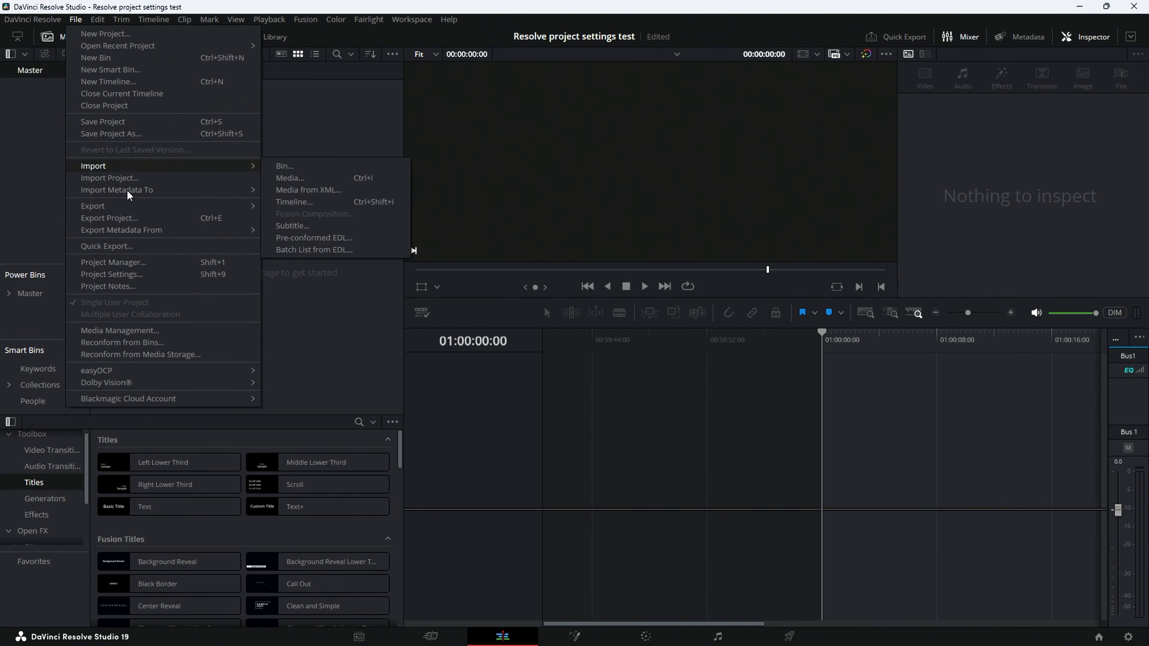
{"action": "left_click", "coordinate": [142, 275]}
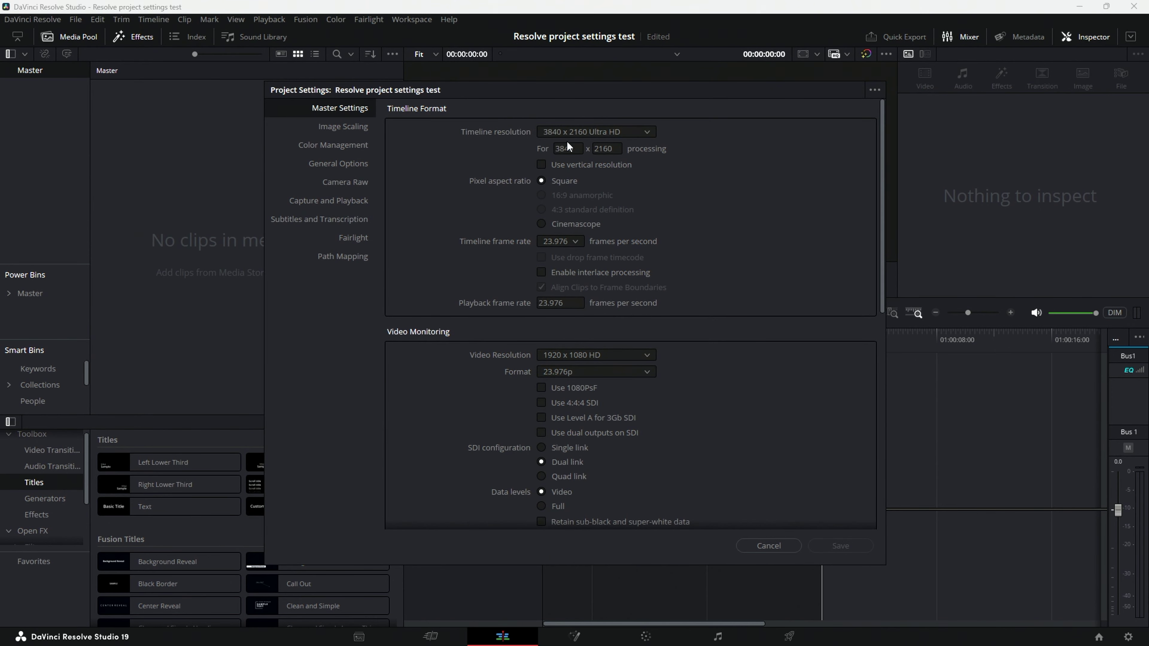
{"action": "scroll", "coordinate": [559, 412], "scroll_direction": "down", "scroll_amount": 5}
{"action": "scroll", "coordinate": [559, 412], "scroll_direction": "up", "scroll_amount": 5}
{"action": "left_click", "coordinate": [343, 126]}
{"action": "left_click", "coordinate": [333, 145]}
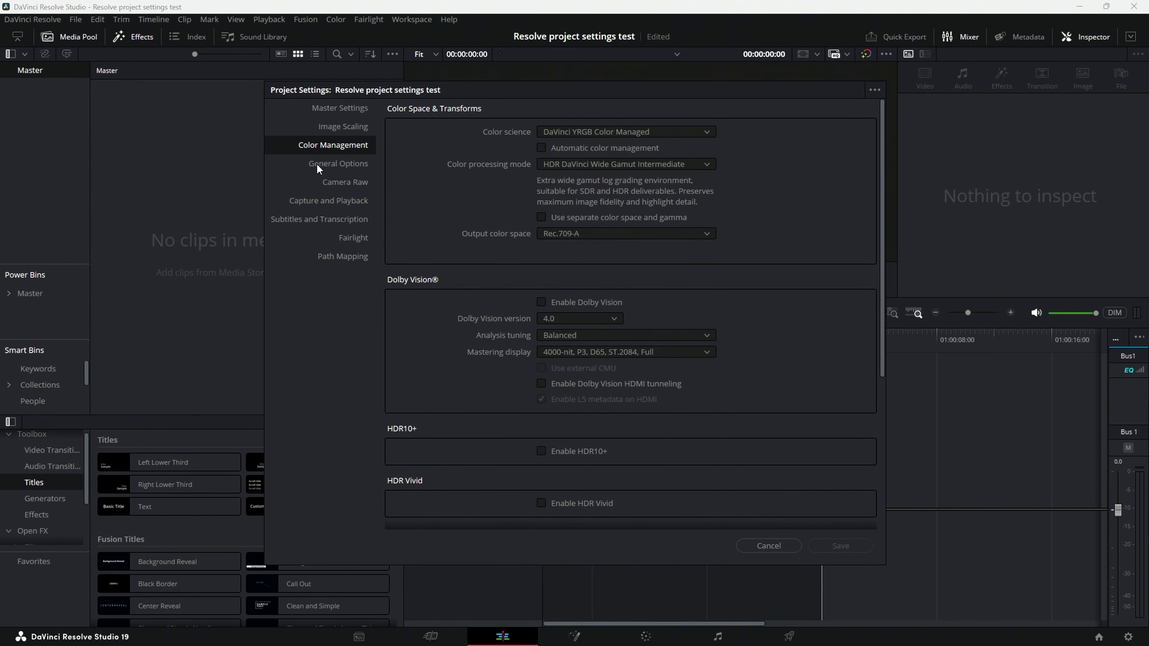